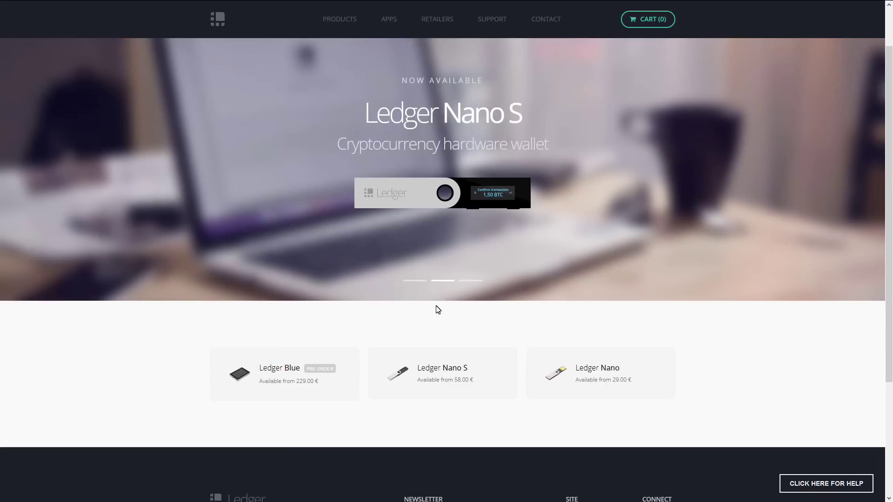
# Open the Ledger Nano S product page and look through its product photos
pyautogui.click(470, 281)
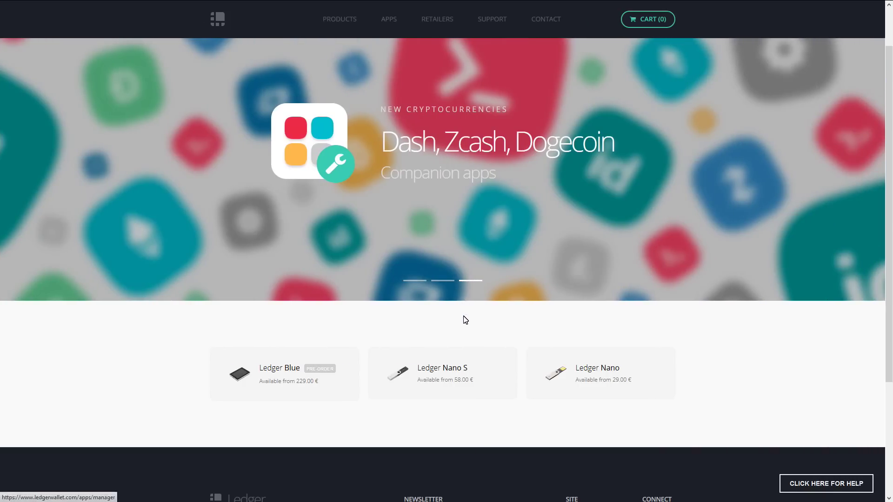
pyautogui.click(459, 353)
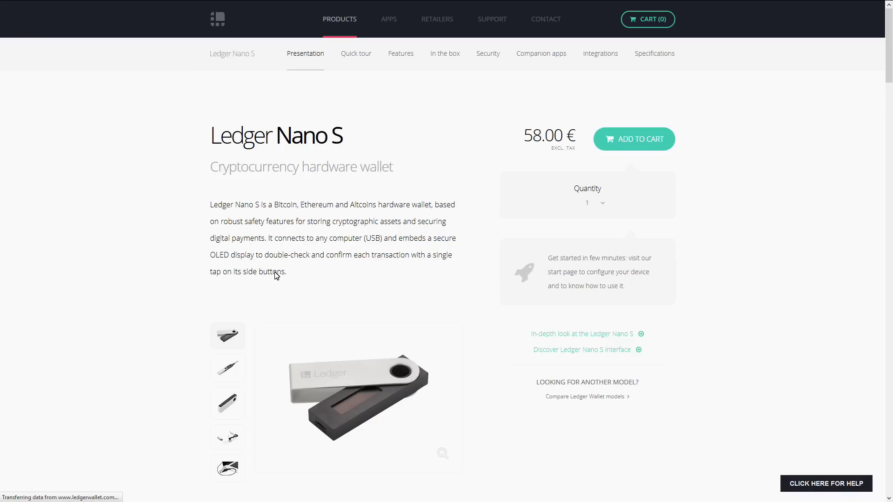
pyautogui.scroll(-1, 179, 299)
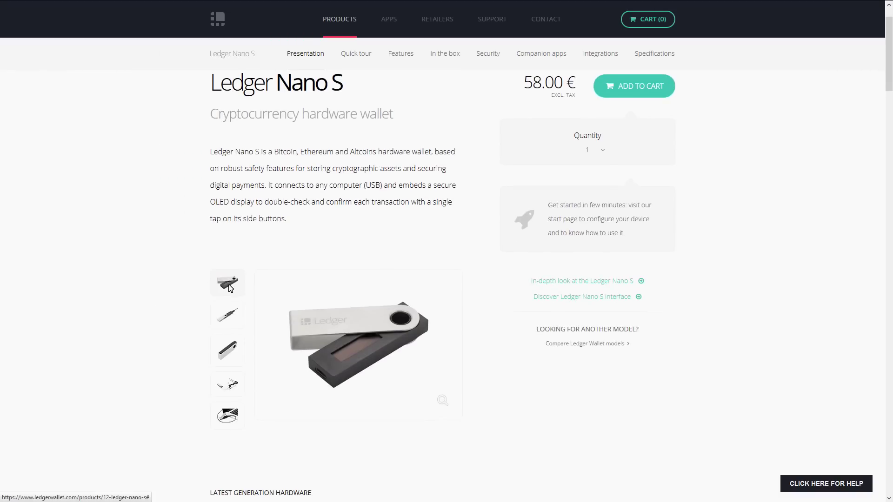
pyautogui.click(228, 315)
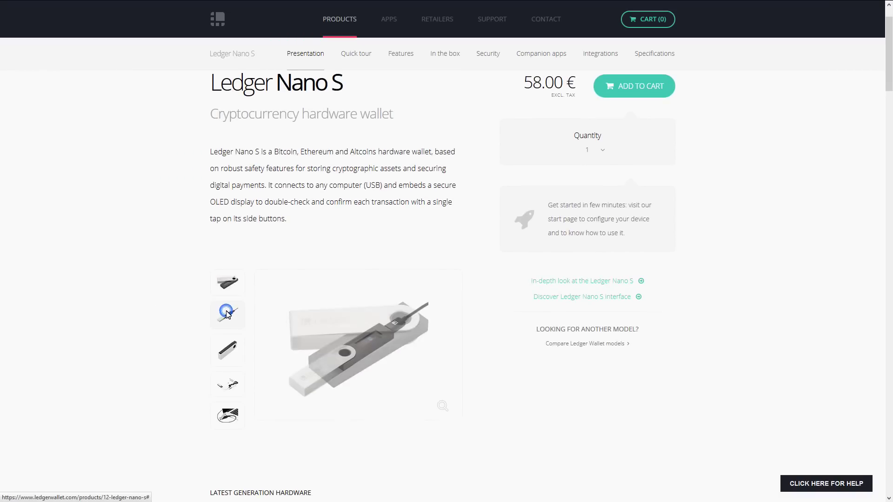
pyautogui.click(228, 354)
pyautogui.click(229, 385)
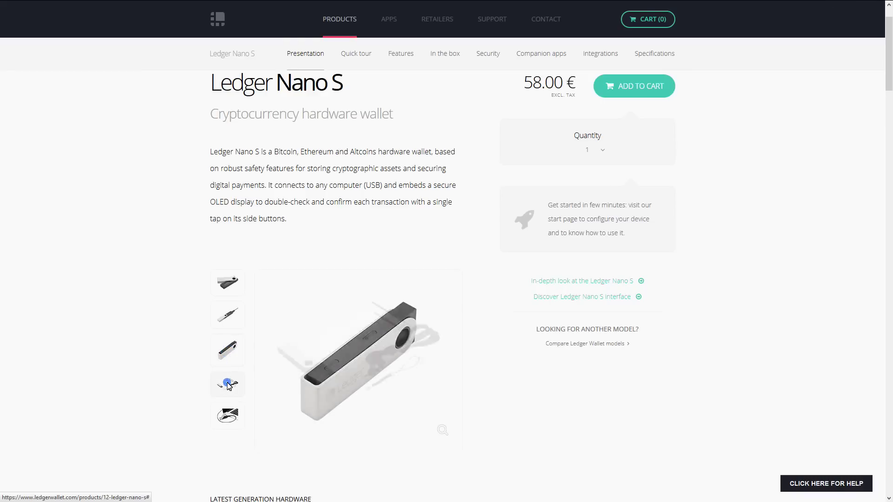
pyautogui.click(228, 417)
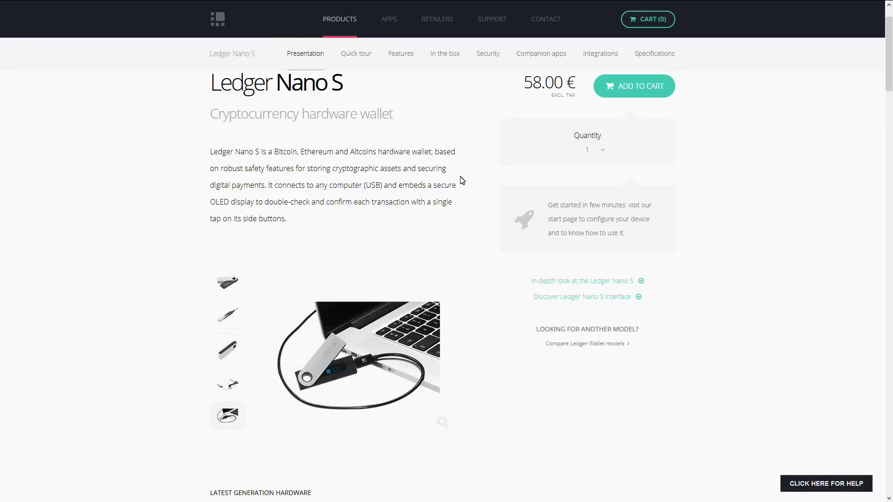
pyautogui.scroll(1, 462, 181)
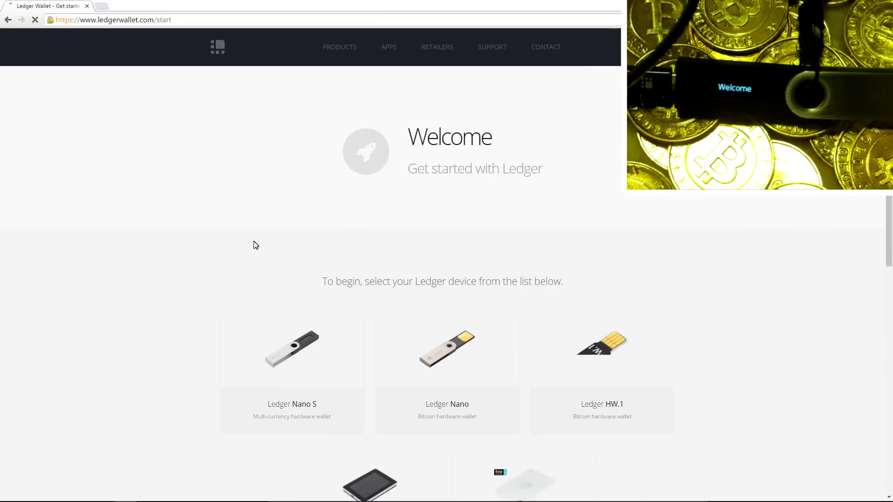
# Choose Ledger Nano S as the device to get started with and open its Configure my device guide
pyautogui.click(312, 317)
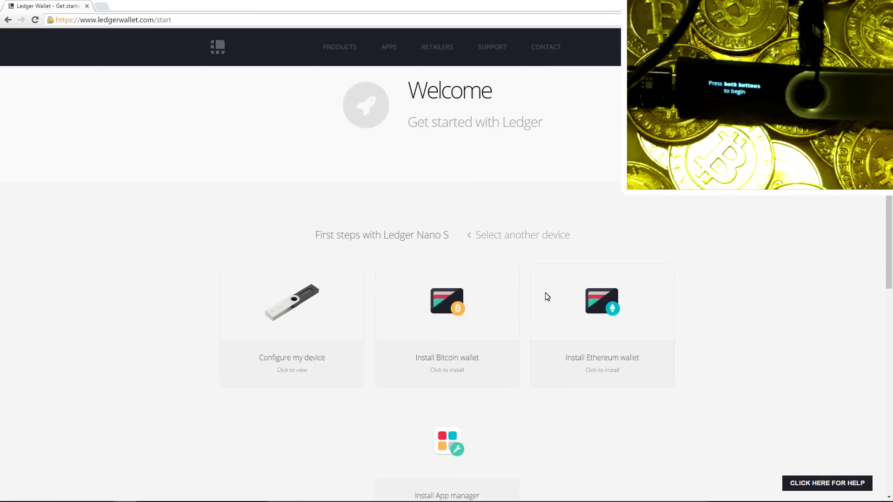
pyautogui.scroll(-1, 435, 443)
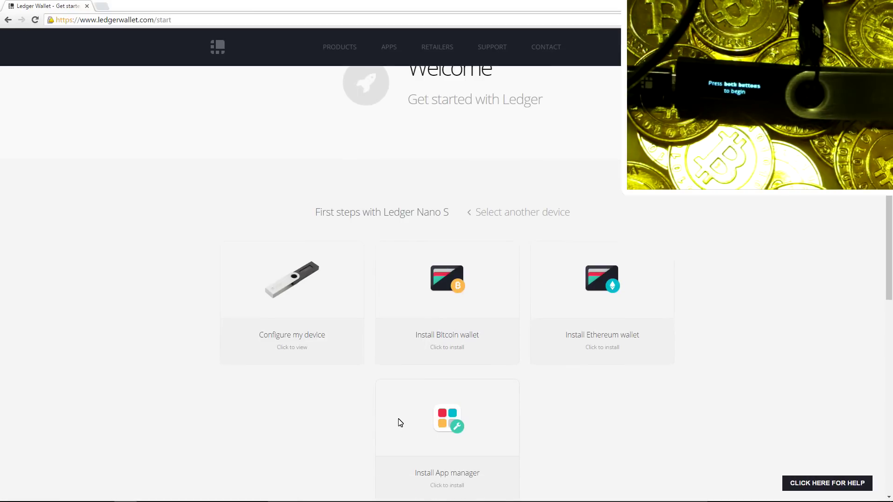
pyautogui.click(320, 275)
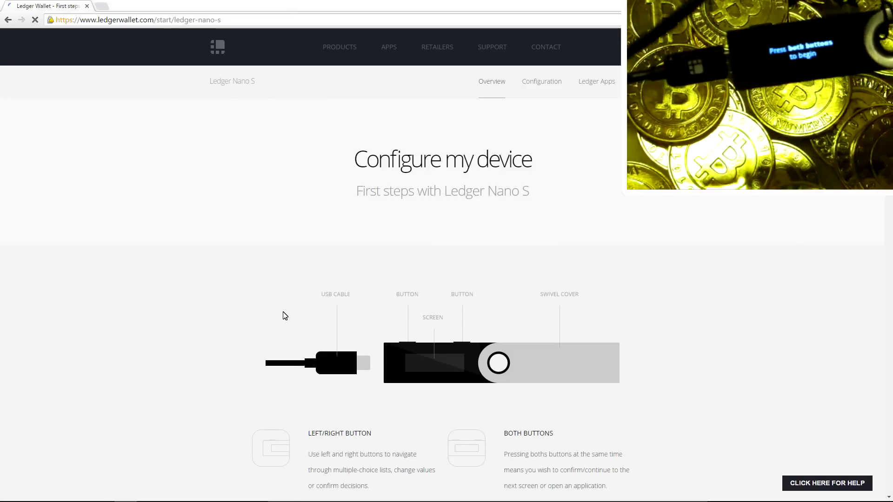
# Read the guide's explanations of the left/right button and of pressing both buttons
pyautogui.scroll(-3, 284, 316)
pyautogui.tripleClick(352, 320)
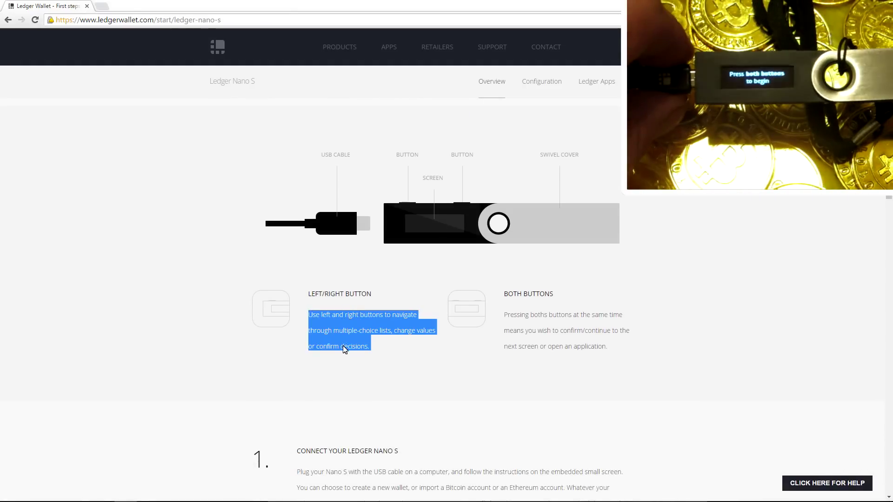
pyautogui.tripleClick(537, 321)
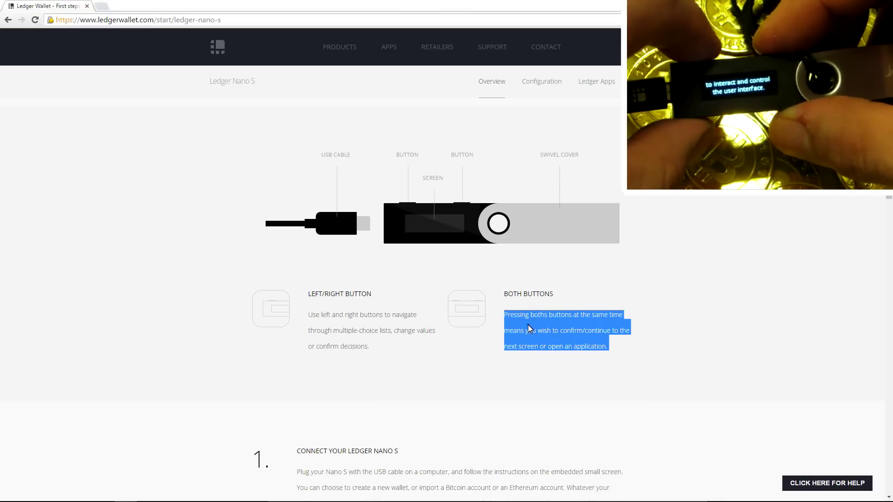
pyautogui.click(528, 328)
# Read the five numbered setup instructions, from connecting the Ledger Nano S to having it ready for use
pyautogui.scroll(-6, 523, 330)
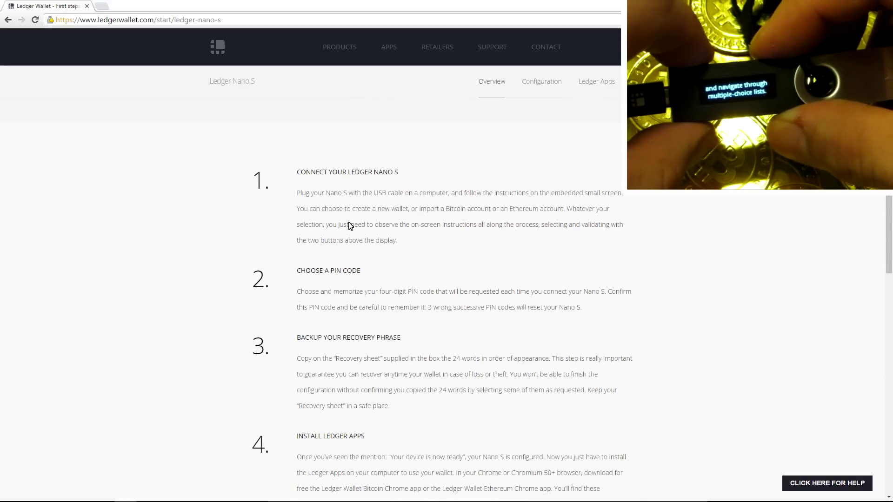
pyautogui.tripleClick(324, 193)
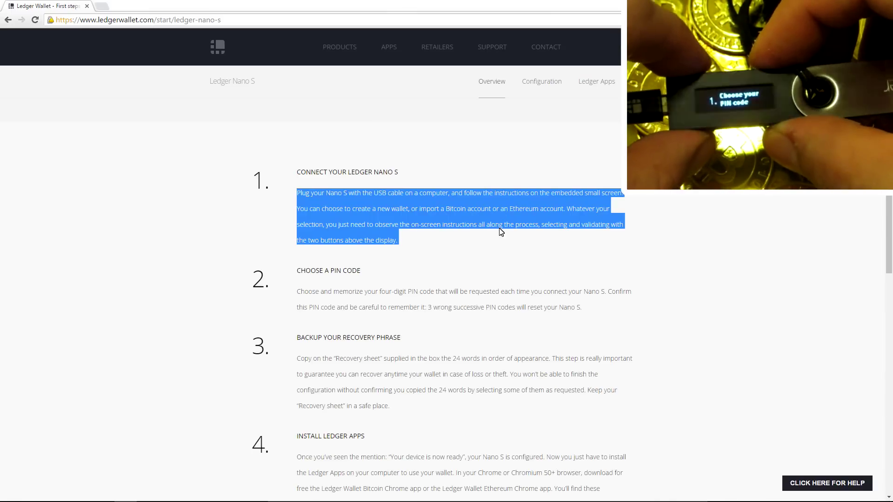
pyautogui.tripleClick(338, 297)
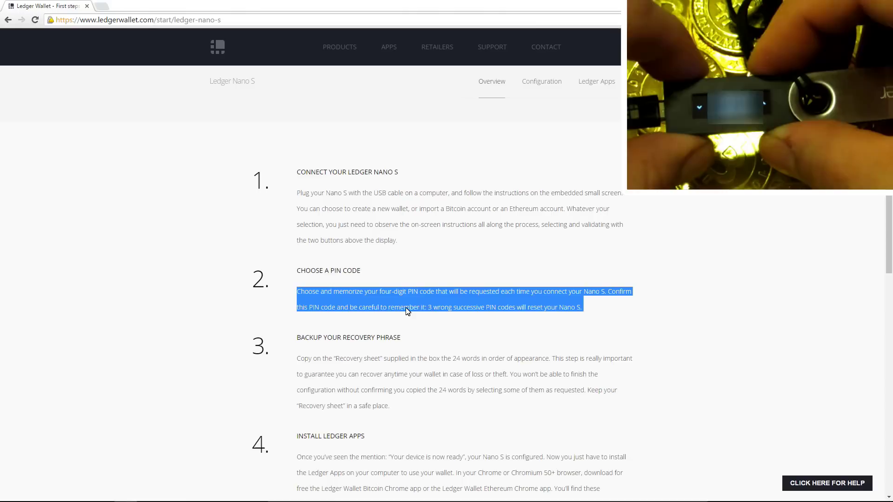
pyautogui.tripleClick(364, 358)
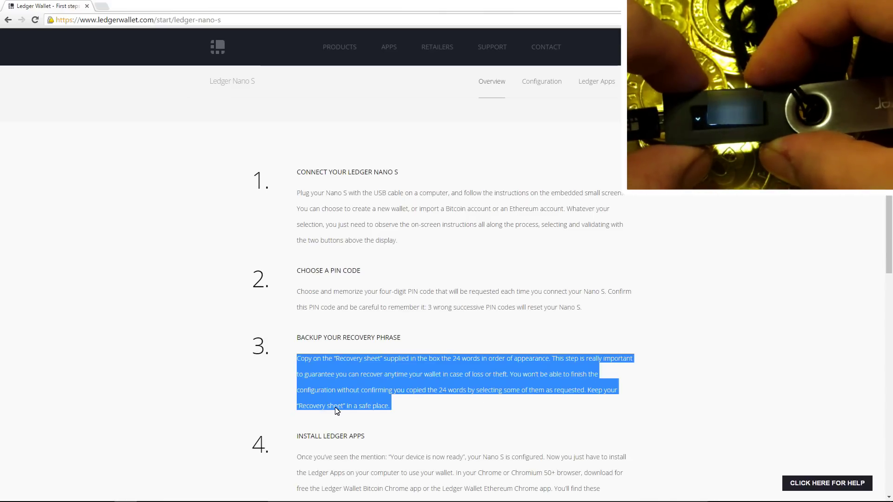
pyautogui.scroll(-4, 336, 410)
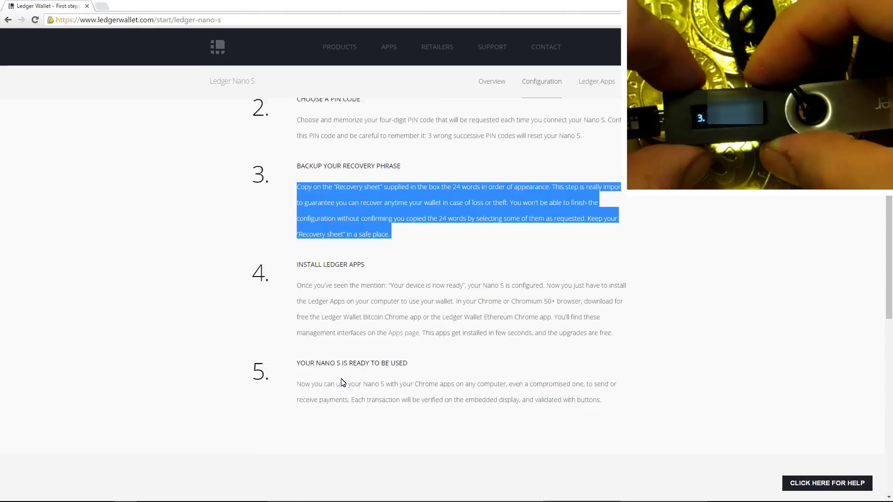
pyautogui.click(338, 279)
pyautogui.tripleClick(338, 282)
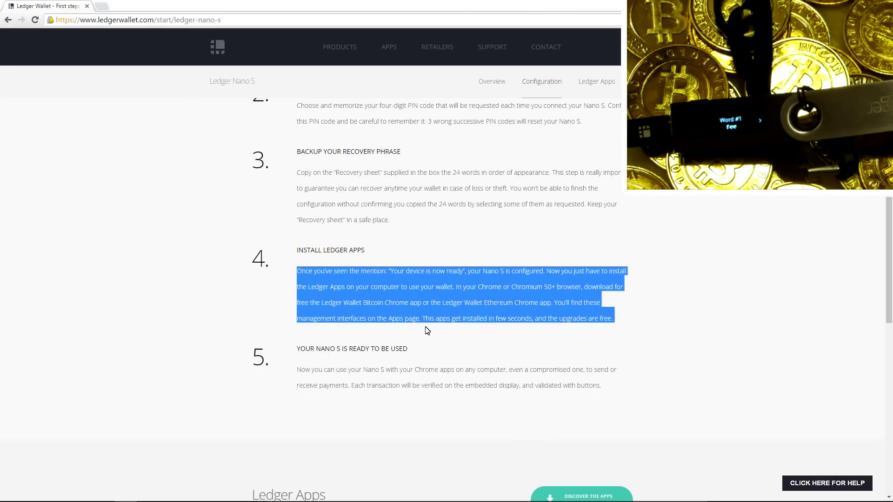
pyautogui.scroll(-1, 427, 330)
pyautogui.click(363, 324)
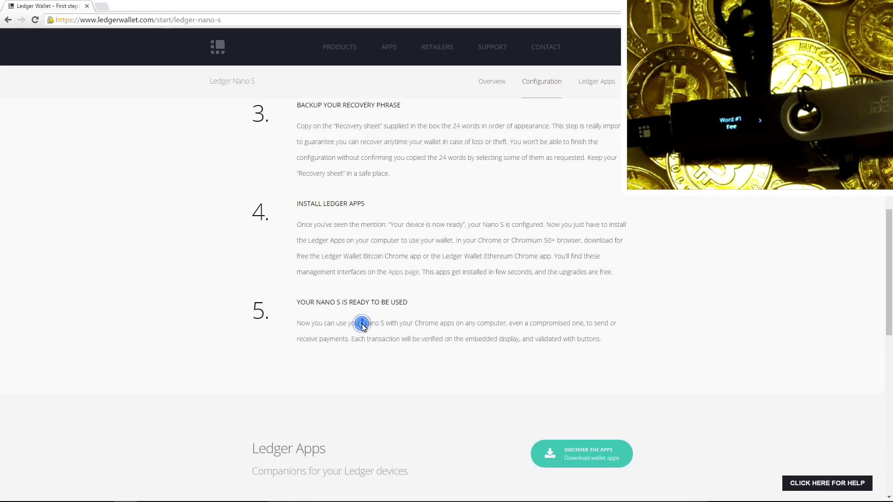
pyautogui.tripleClick(363, 324)
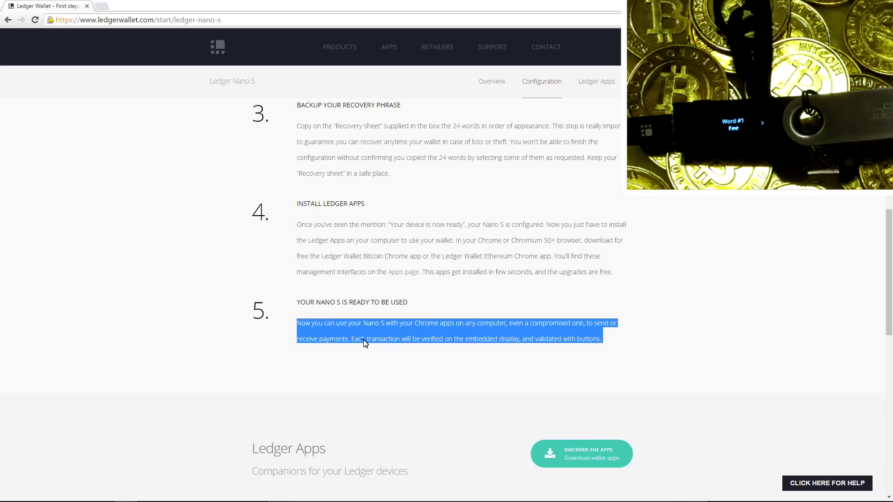
pyautogui.click(365, 342)
# Open the Ledger Wallet Bitcoin page from the wallet apps on the Ledger Apps page
pyautogui.scroll(-4, 363, 341)
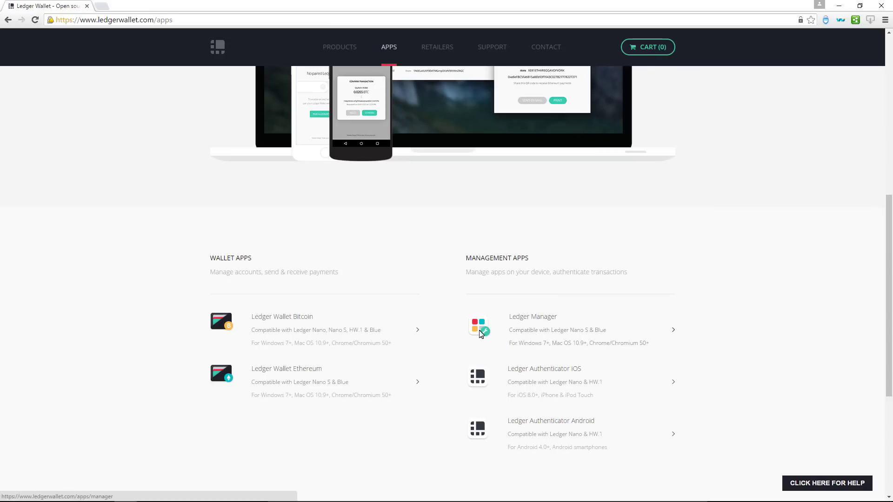
pyautogui.click(230, 326)
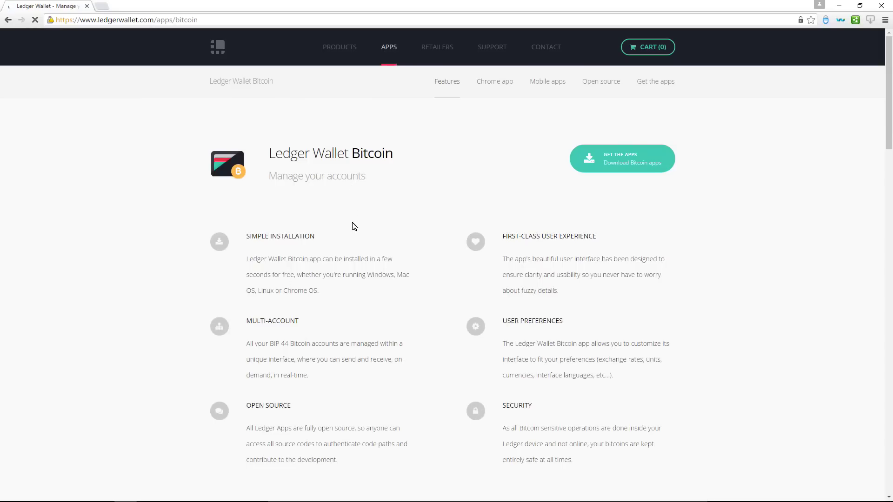
# Read the Ledger Wallet Bitcoin feature descriptions, covering installation, multi-account, open source, user experience, user preferences and security
pyautogui.tripleClick(337, 276)
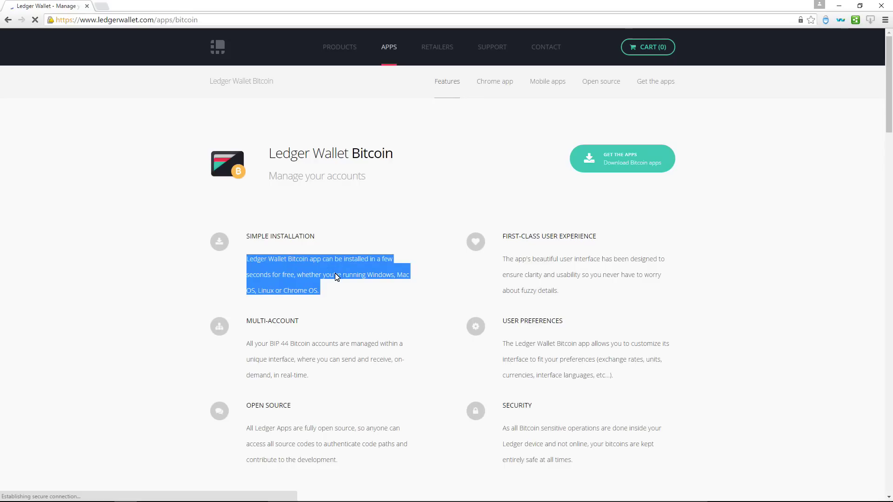
pyautogui.doubleClick(333, 355)
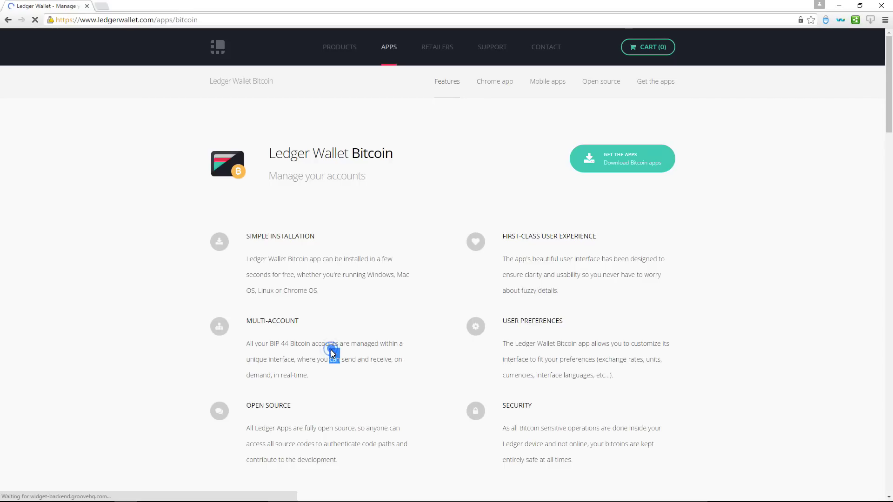
pyautogui.tripleClick(333, 354)
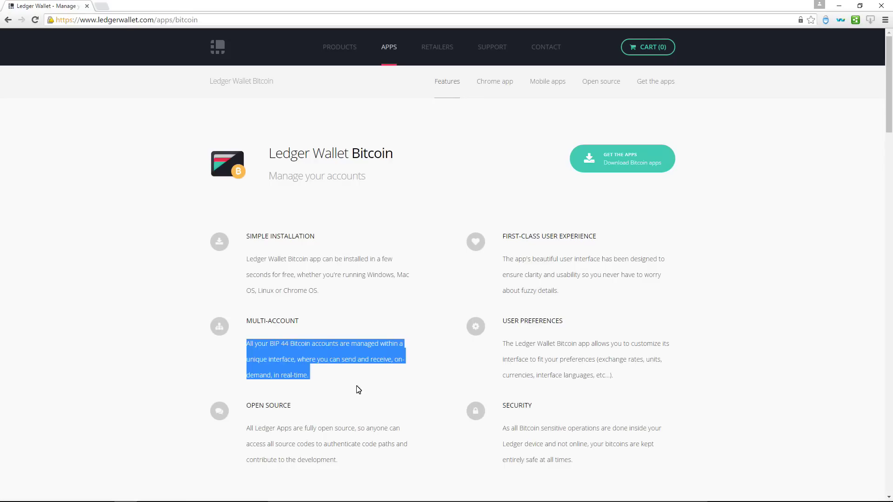
pyautogui.tripleClick(331, 431)
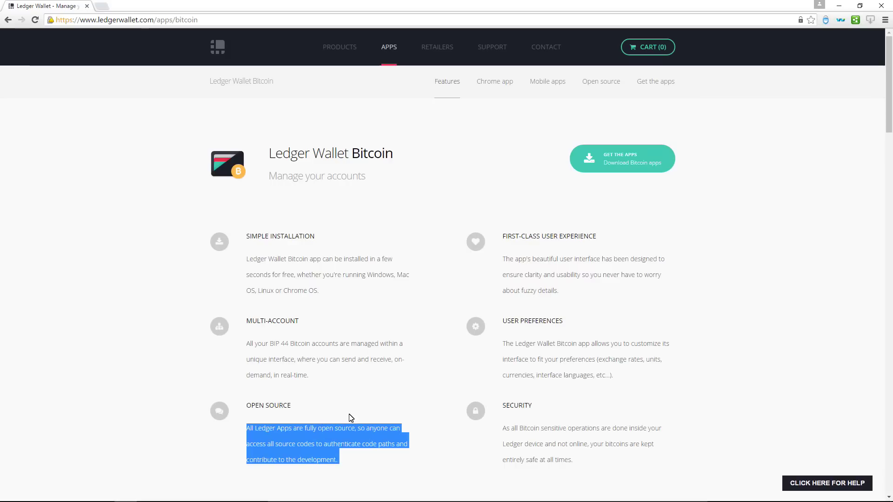
pyautogui.doubleClick(547, 269)
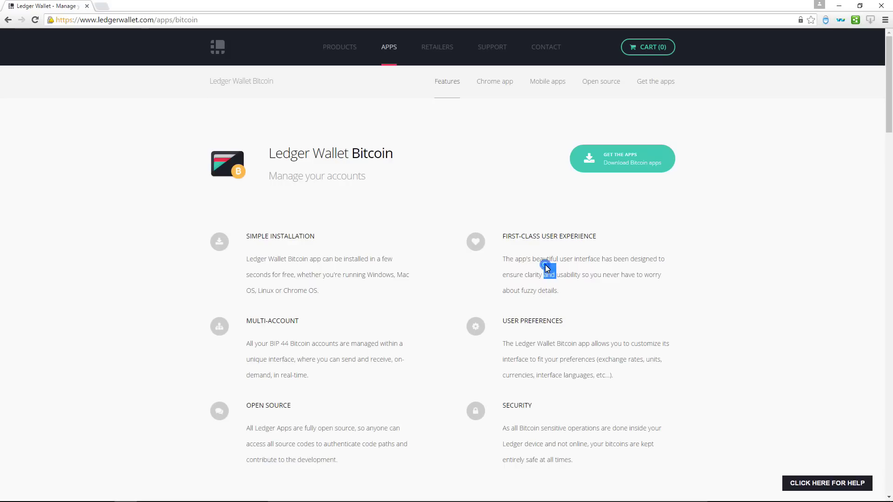
pyautogui.click(547, 269)
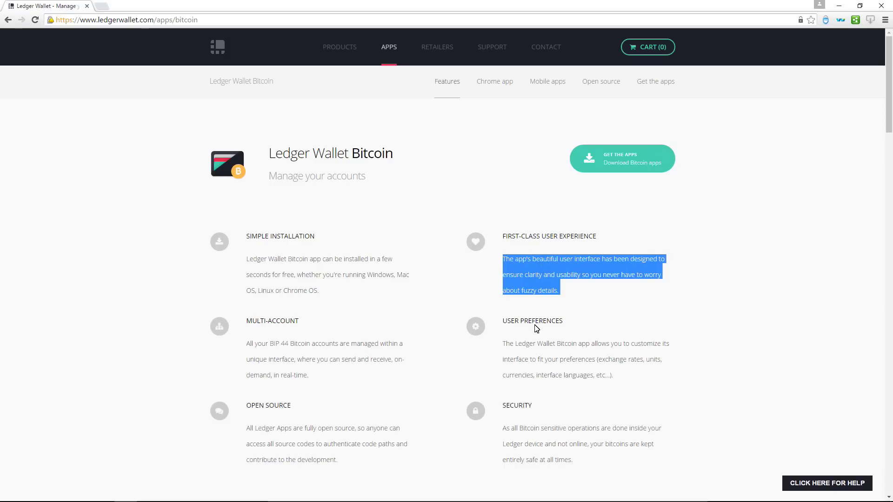
pyautogui.tripleClick(532, 348)
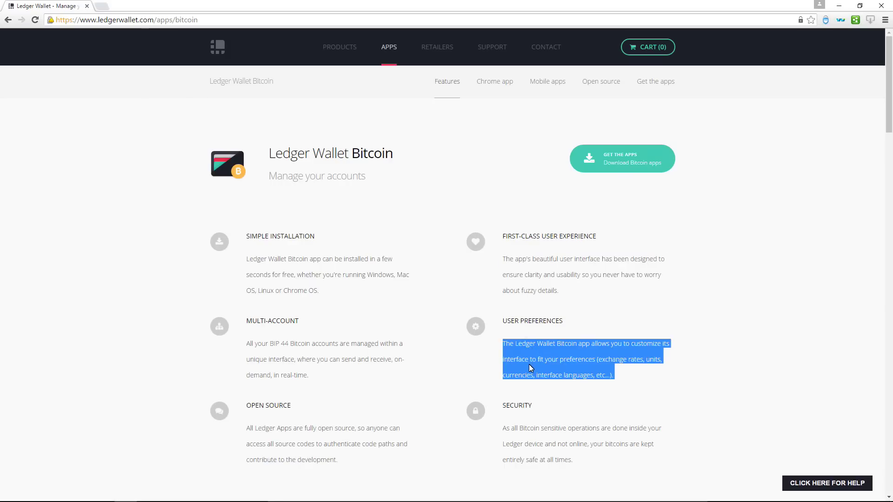
pyautogui.tripleClick(518, 428)
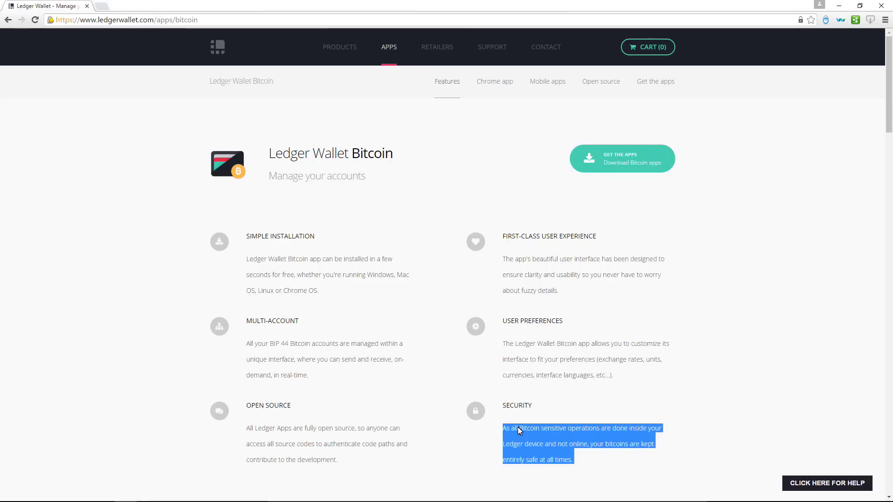
pyautogui.click(524, 423)
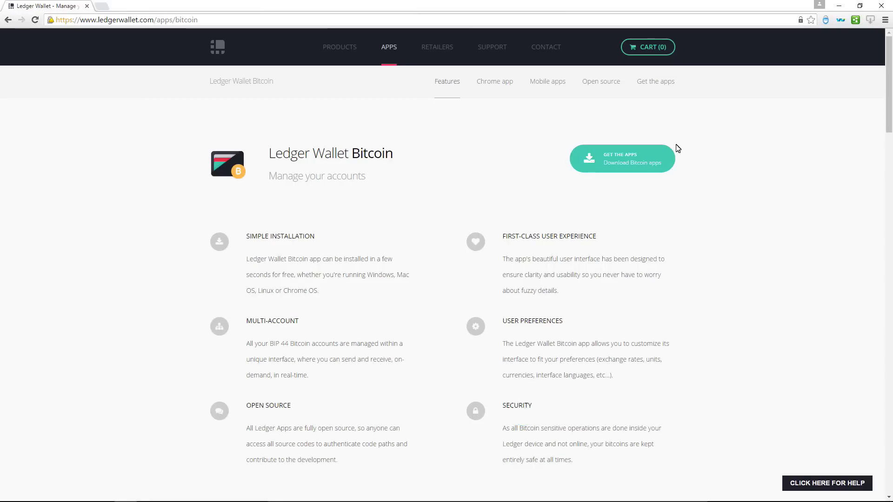
# Install the Ledger Wallet Bitcoin Chrome application from the Chrome Web Store and approve its permissions
pyautogui.click(643, 163)
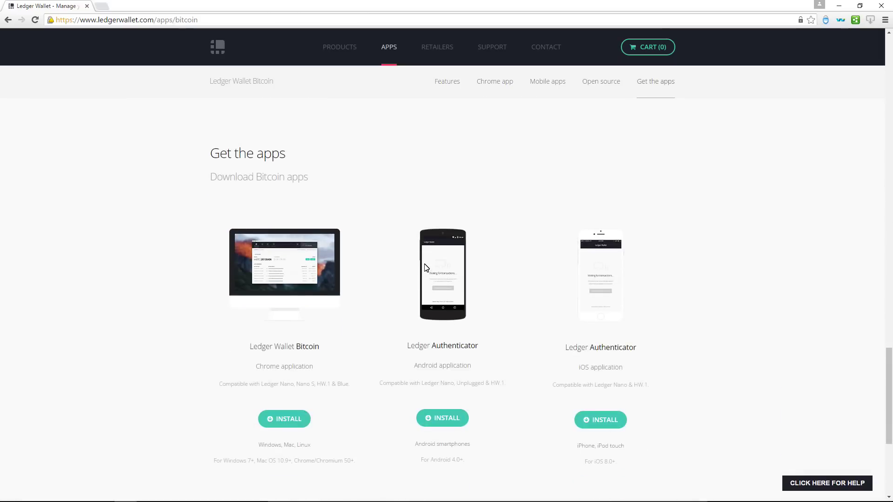
pyautogui.click(286, 422)
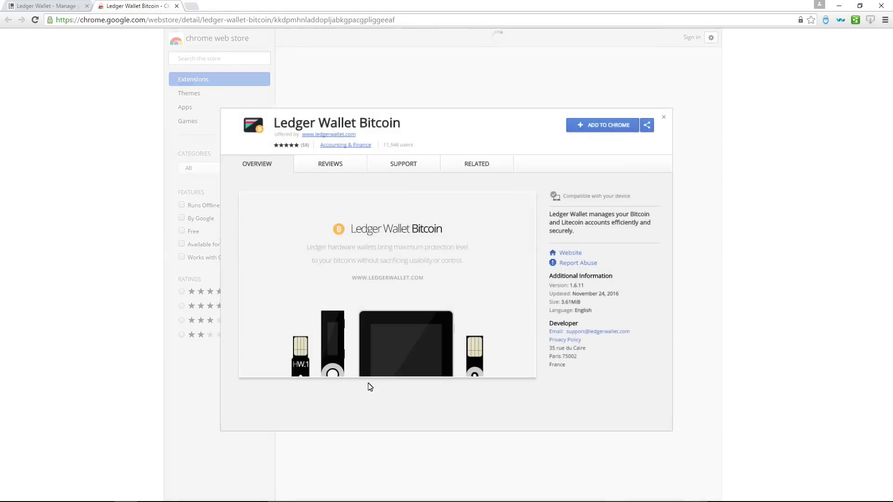
pyautogui.click(598, 128)
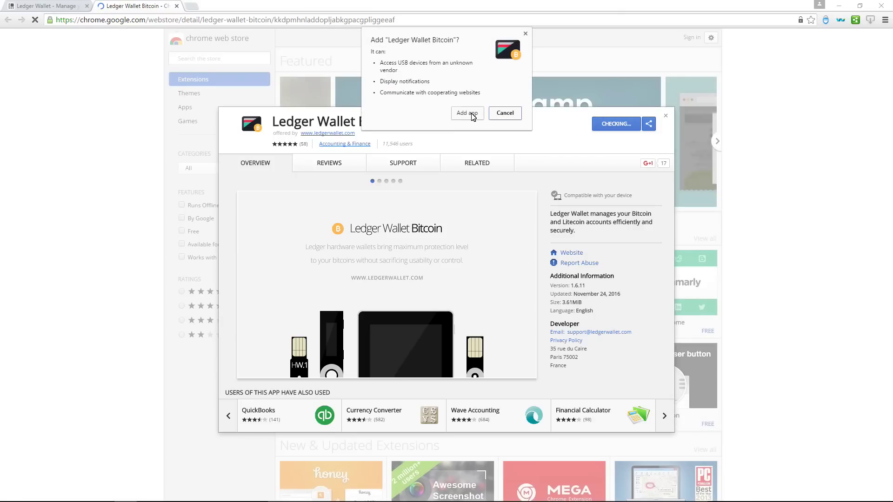
pyautogui.click(468, 113)
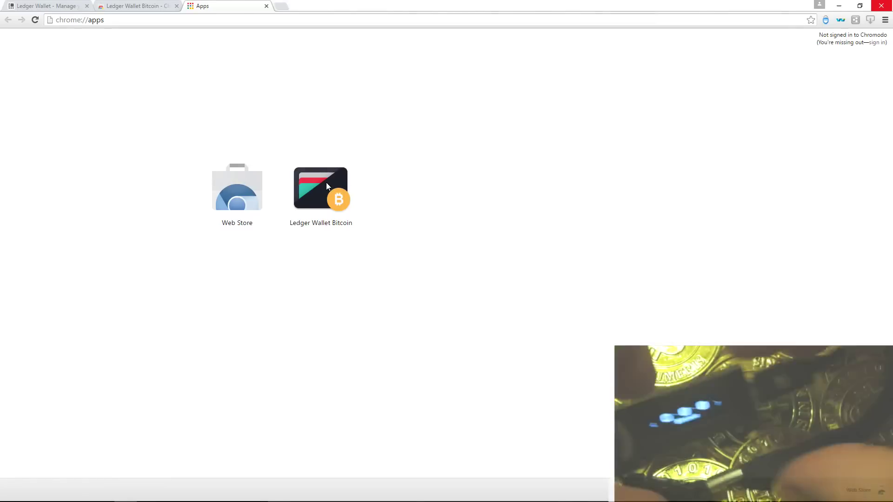
# Launch Ledger Wallet Bitcoin, view its Send Bitcoins and Receive Bitcoins forms without making a transaction, and close the wallet
pyautogui.click(326, 183)
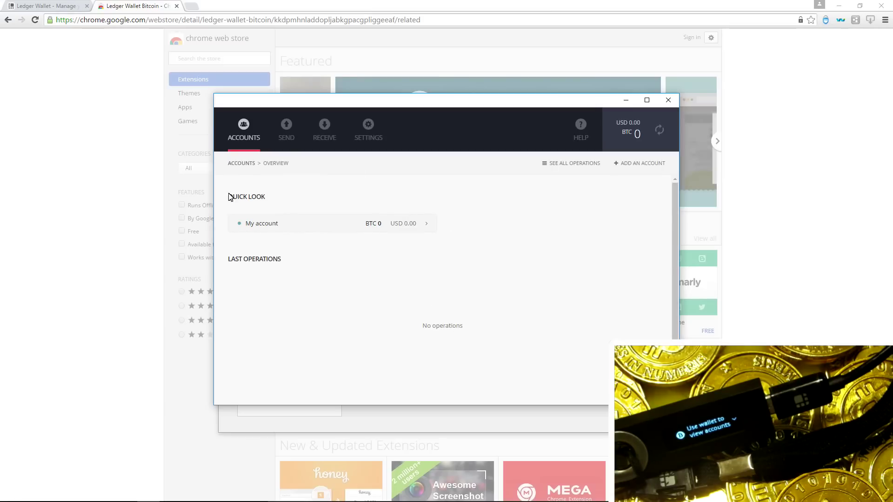
pyautogui.click(286, 122)
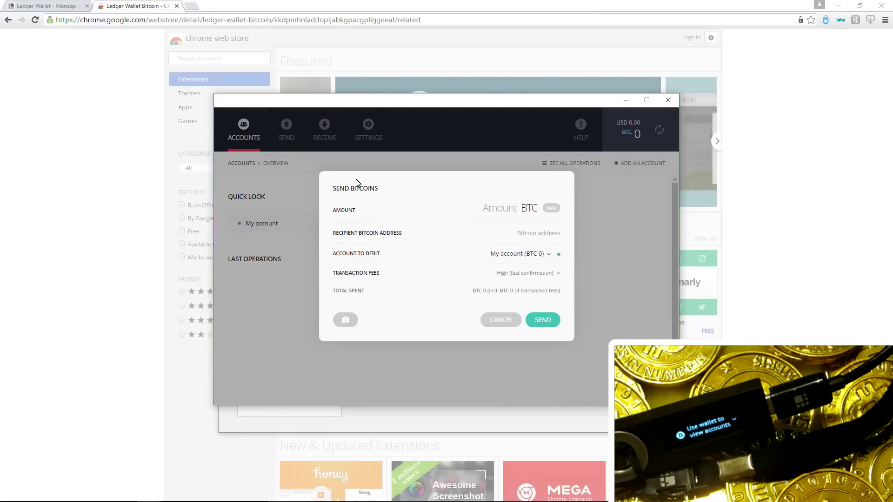
pyautogui.click(497, 319)
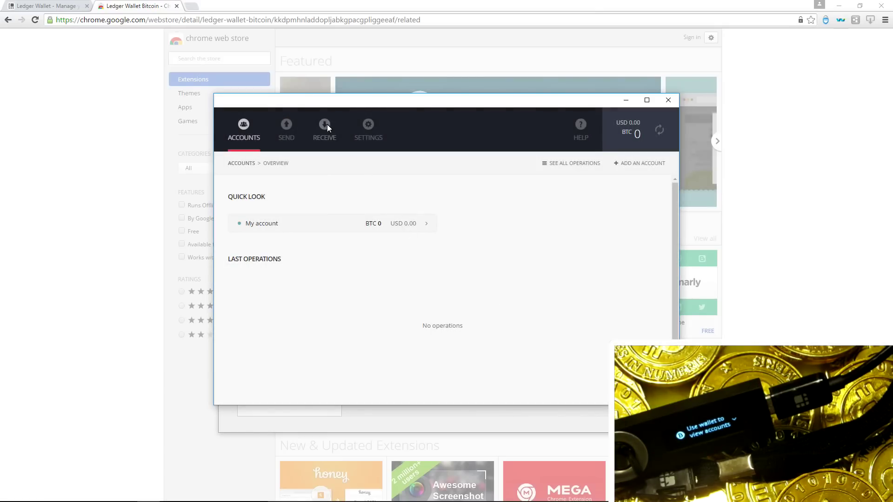
pyautogui.click(324, 123)
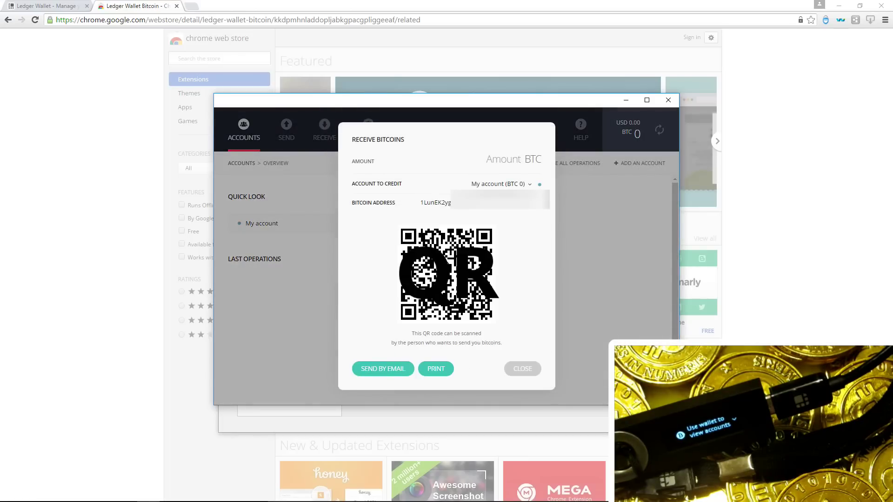
pyautogui.click(517, 372)
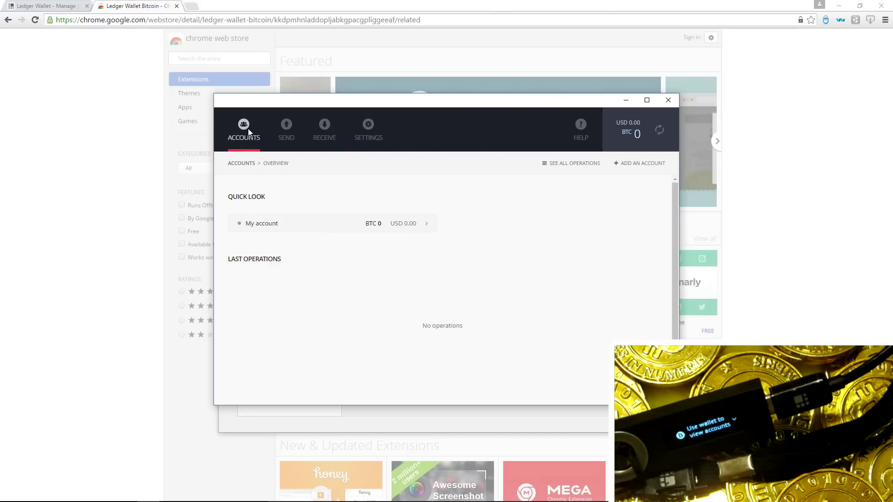
pyautogui.click(668, 100)
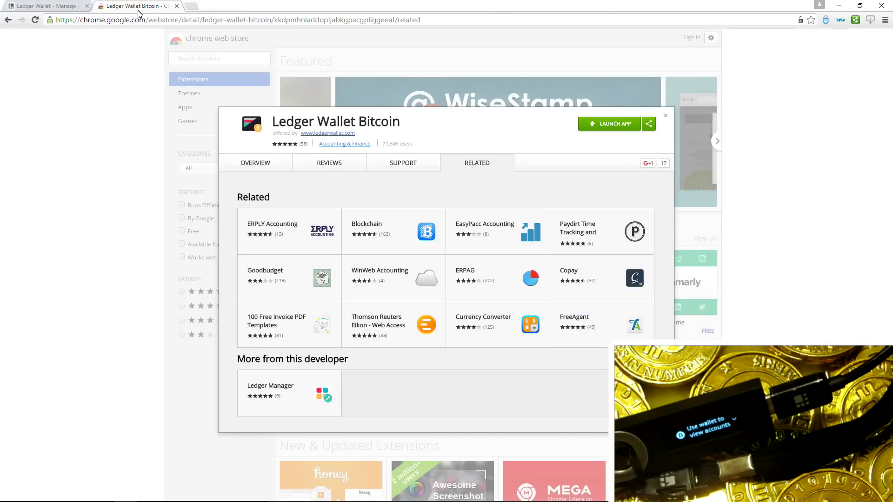
# Return to the Ledger Apps page and open the Ledger Wallet Ethereum page from the wallet apps
pyautogui.click(56, 6)
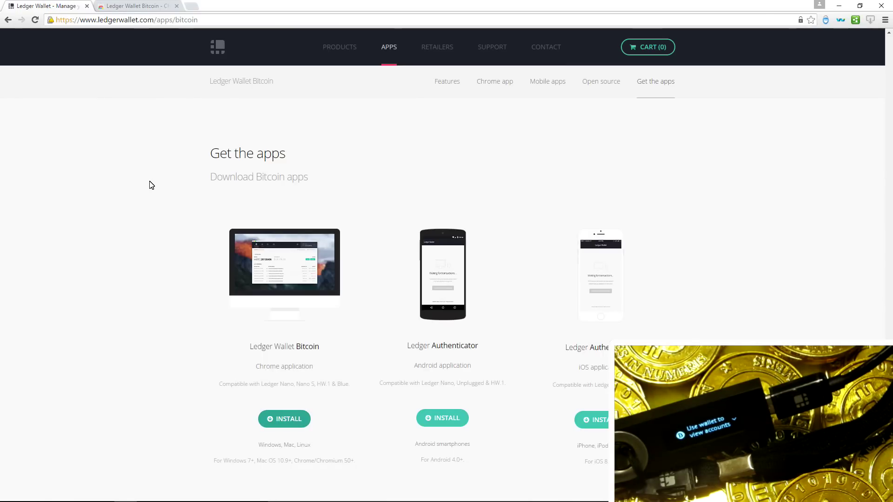
pyautogui.hotkey('alt', 'Left')
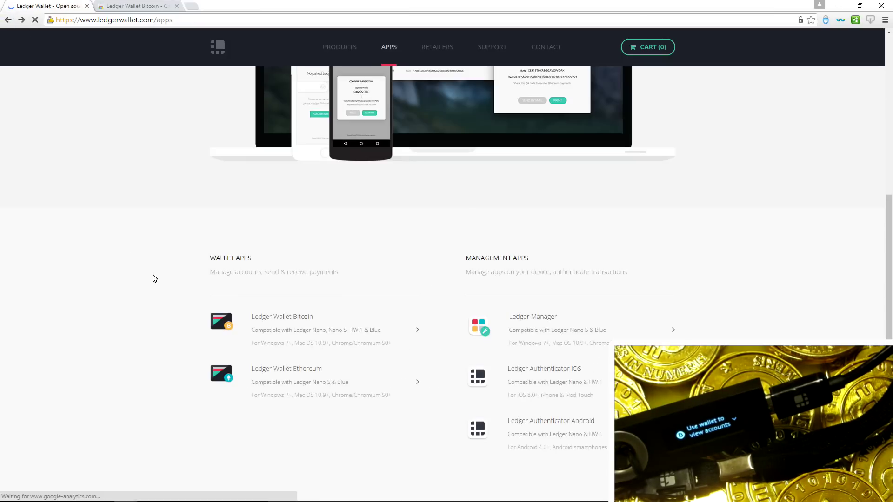
pyautogui.click(255, 379)
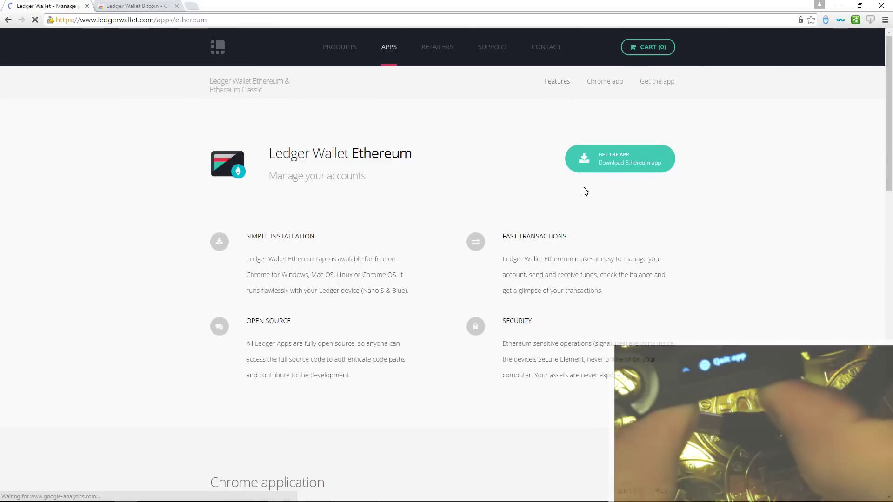
# Install the Ledger Wallet Ethereum application from the Chrome Web Store and approve its permissions
pyautogui.click(600, 171)
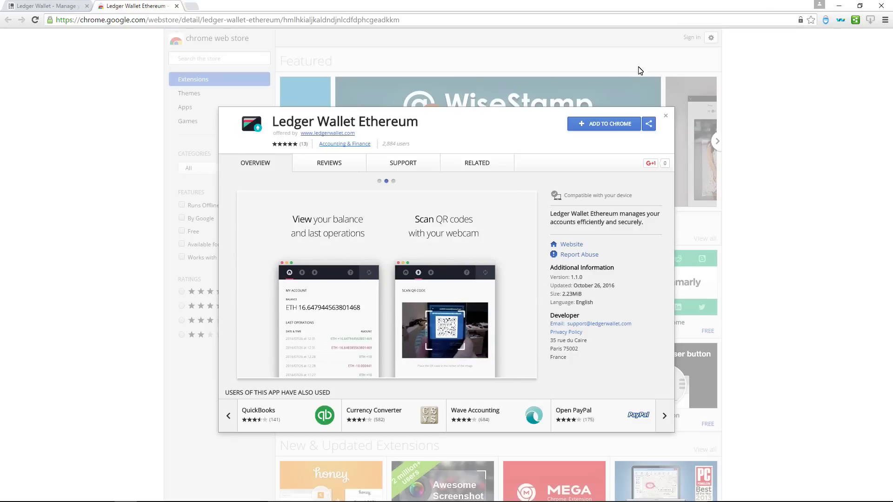
pyautogui.click(615, 125)
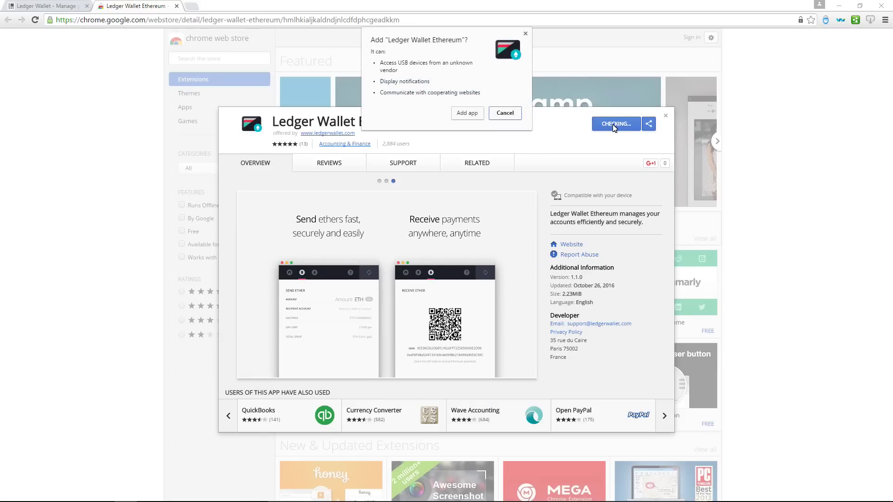
pyautogui.click(465, 116)
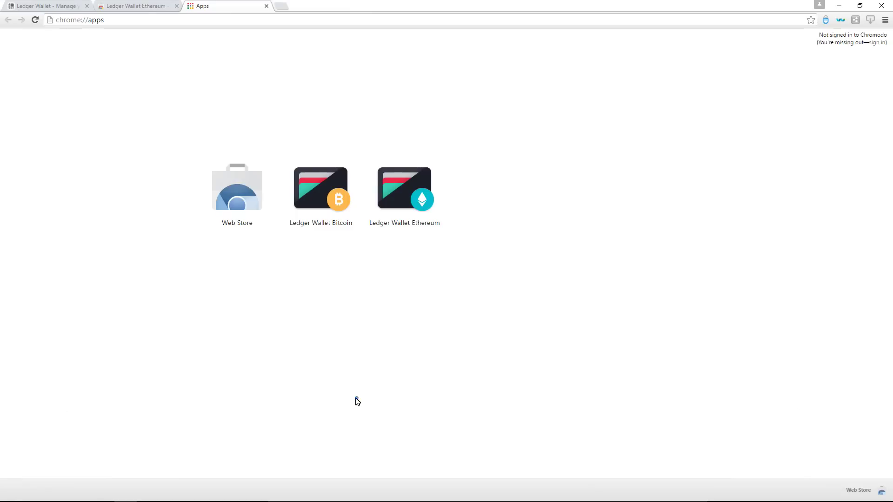
# Launch Ledger Wallet Ethereum and select the ETH (Ethereum) chain
pyautogui.click(401, 193)
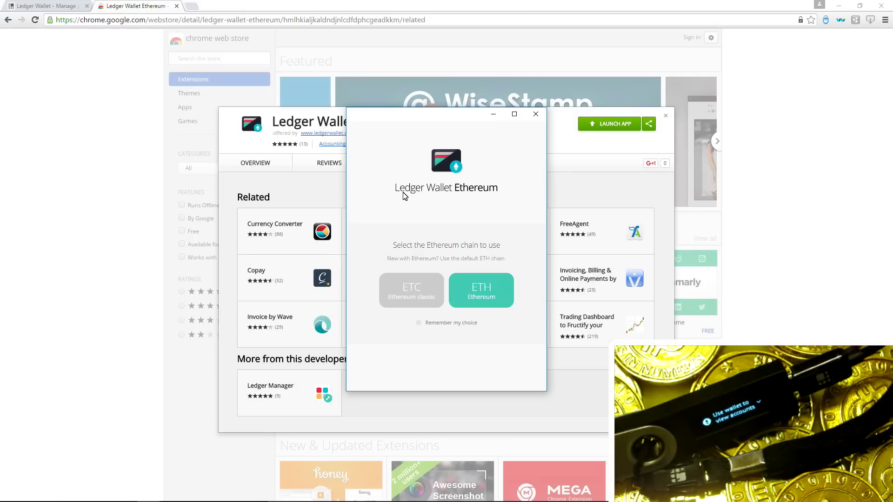
pyautogui.click(486, 296)
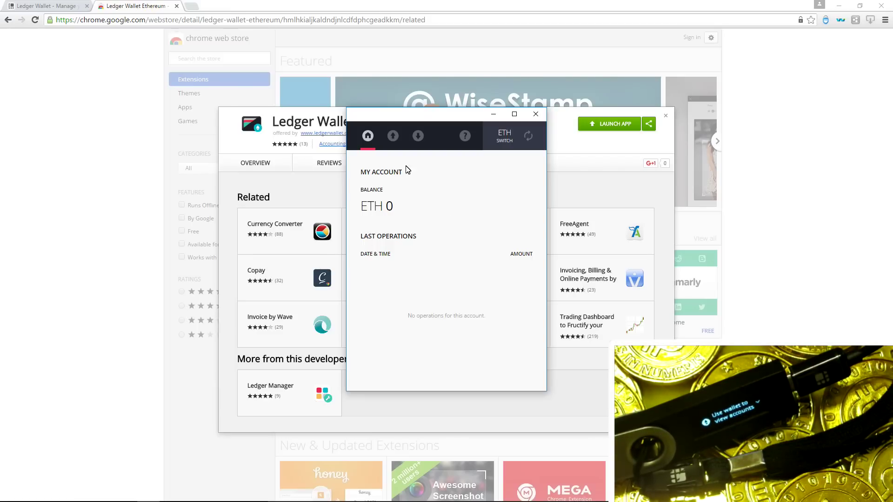
# View the Ethereum wallet's send form, its receive address in IBAN and HEX formats, and the help page, ending on the account overview
pyautogui.click(393, 137)
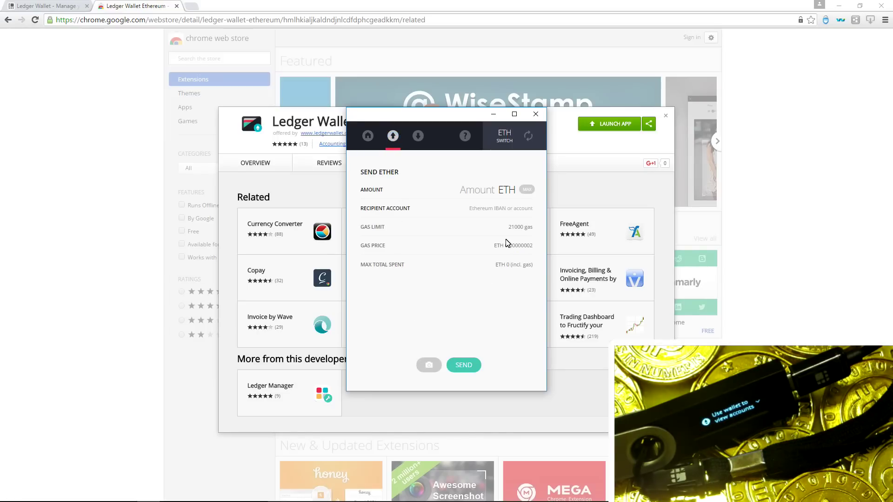
pyautogui.click(417, 137)
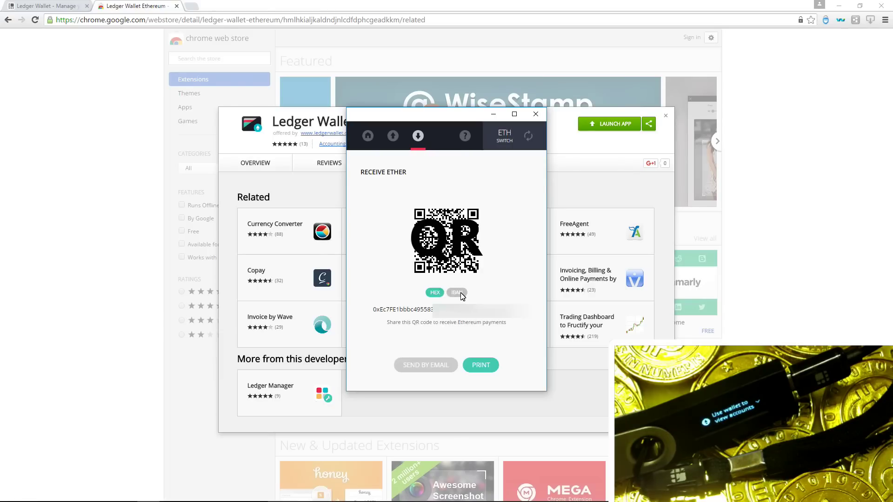
pyautogui.click(455, 293)
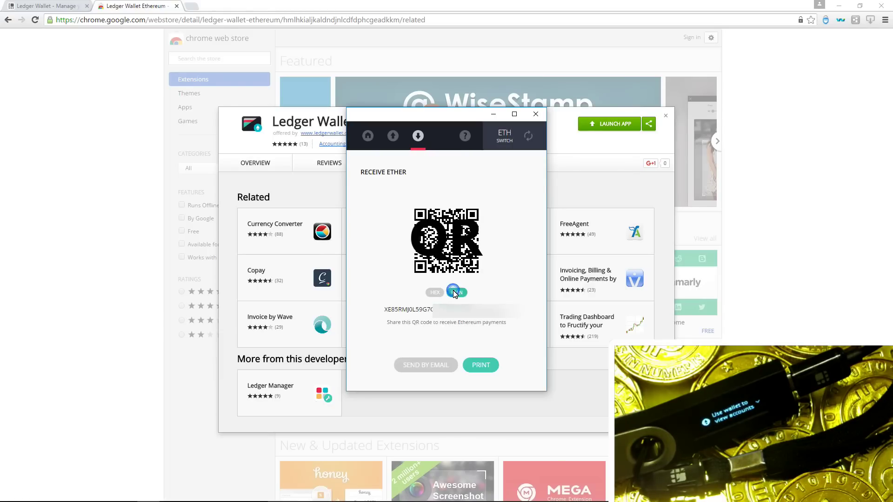
pyautogui.click(435, 293)
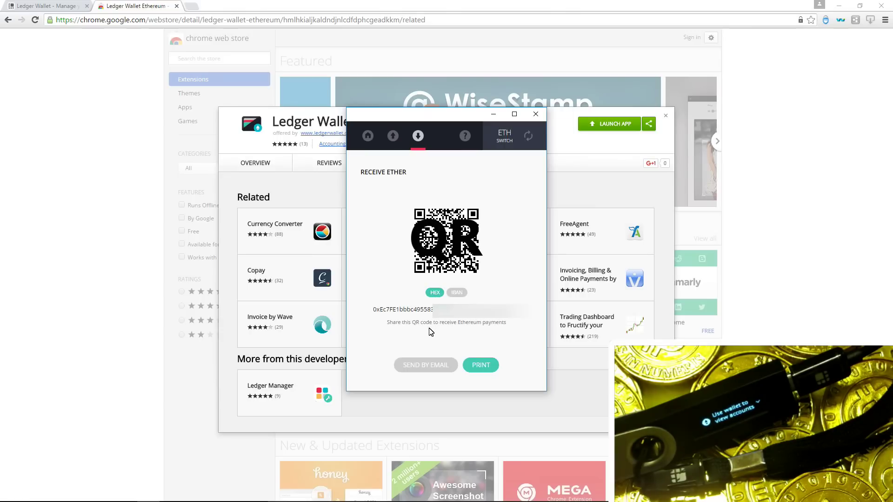
pyautogui.click(465, 136)
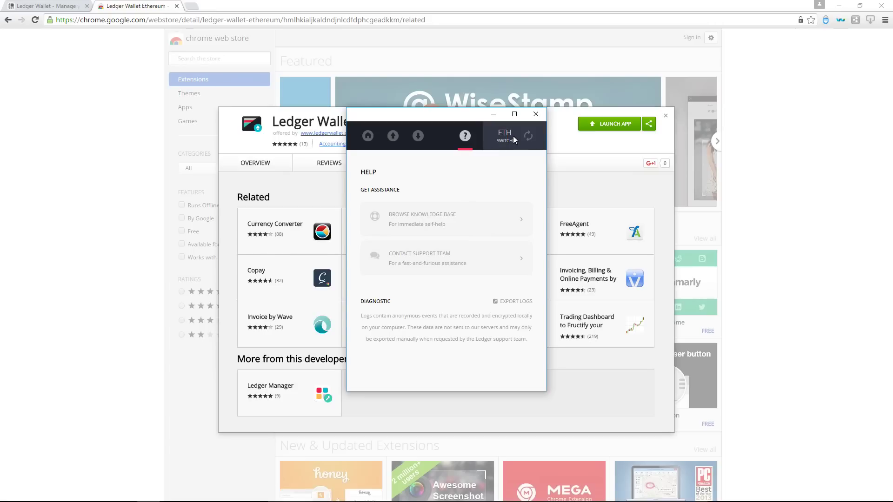
pyautogui.click(373, 137)
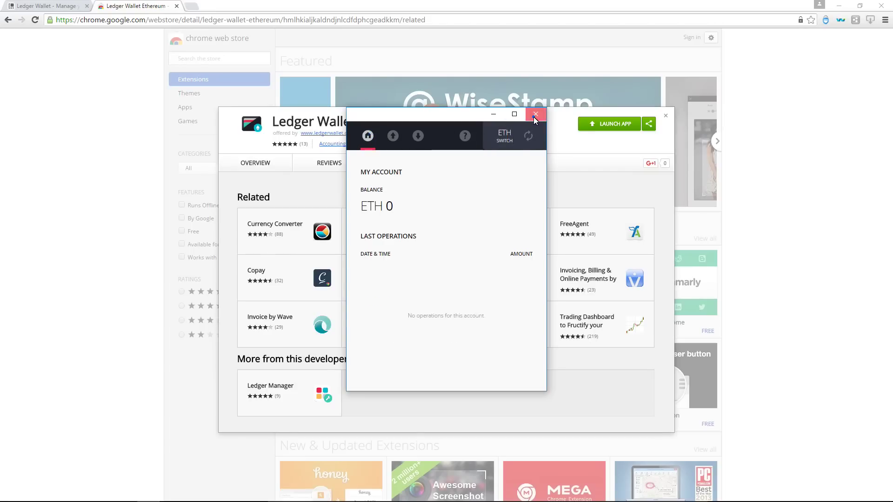